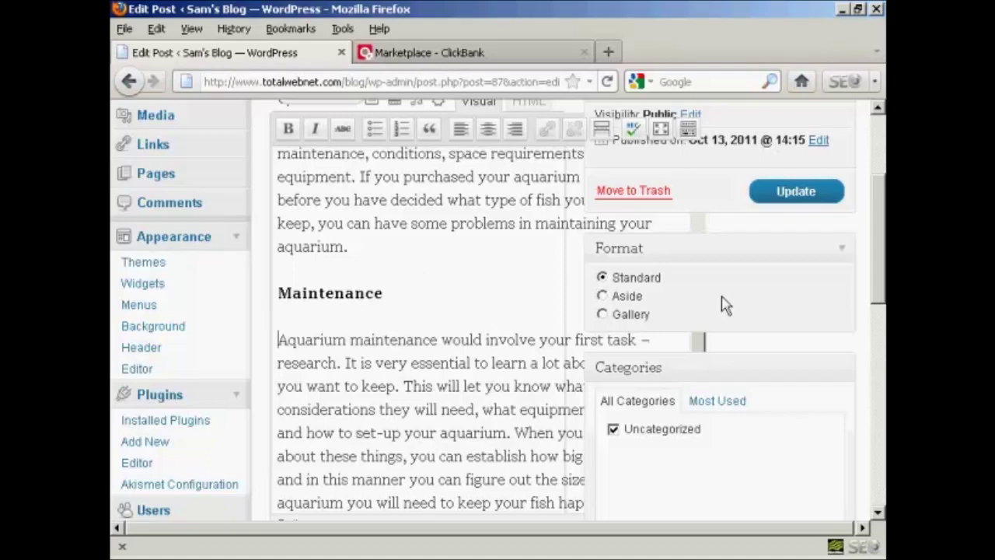
Step: Select the phrase "Aquarium maintenance" below the Maintenance heading and switch to the ClickBank marketplace results to locate The Kick-Butt Aquarium
mouse_move(878, 276)
mouse_down()
mouse_move(877, 237)
mouse_move(878, 290)
mouse_up()
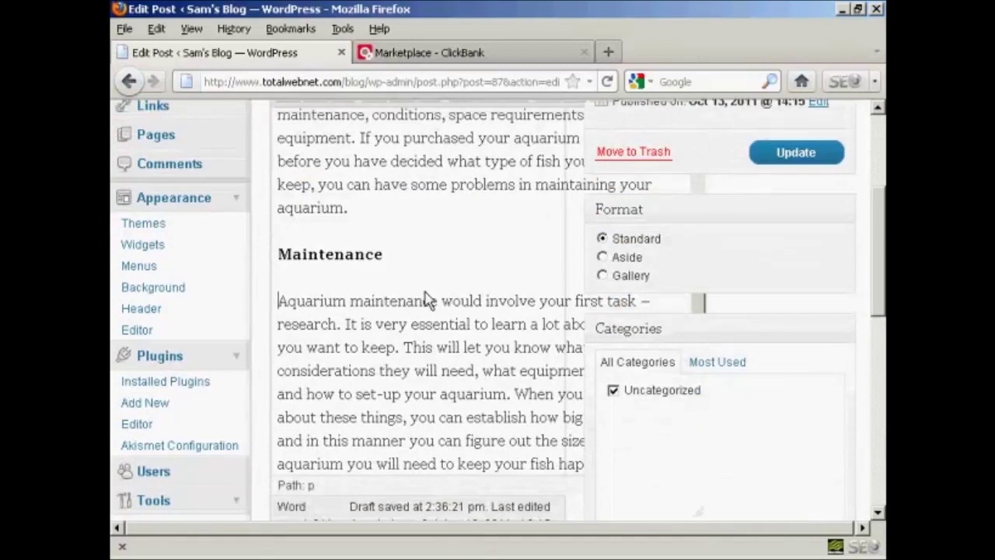
drag(277, 300, 440, 307)
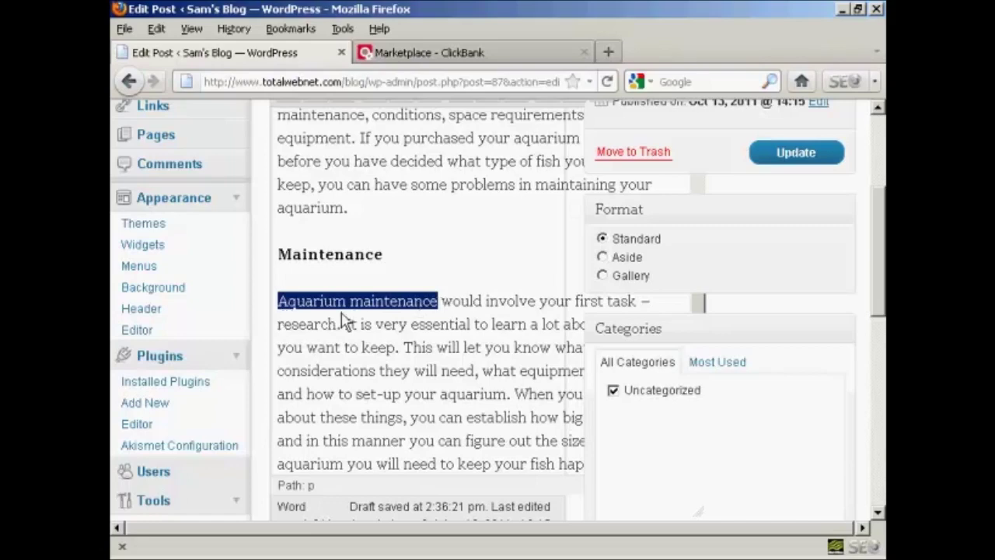
click(488, 56)
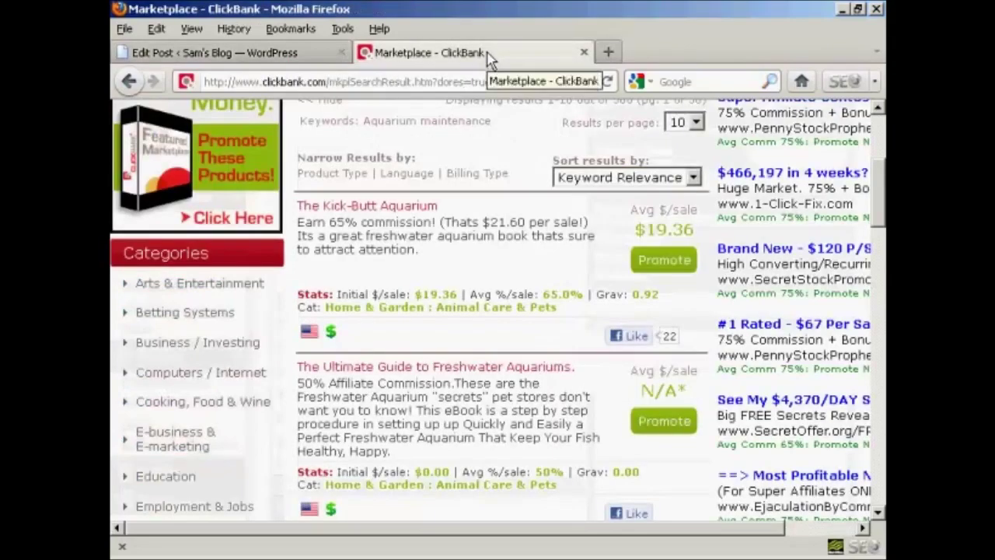
drag(878, 203, 881, 189)
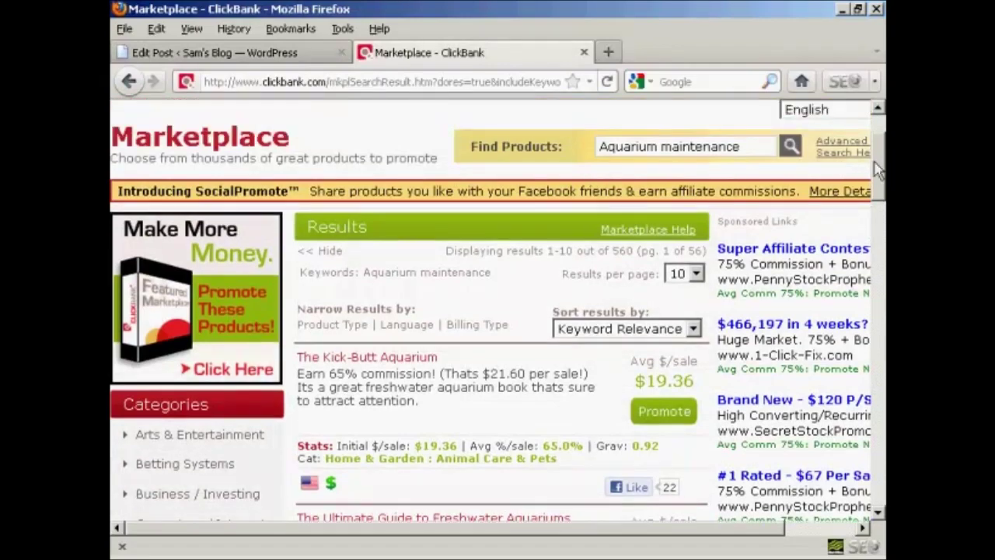
drag(877, 160, 880, 184)
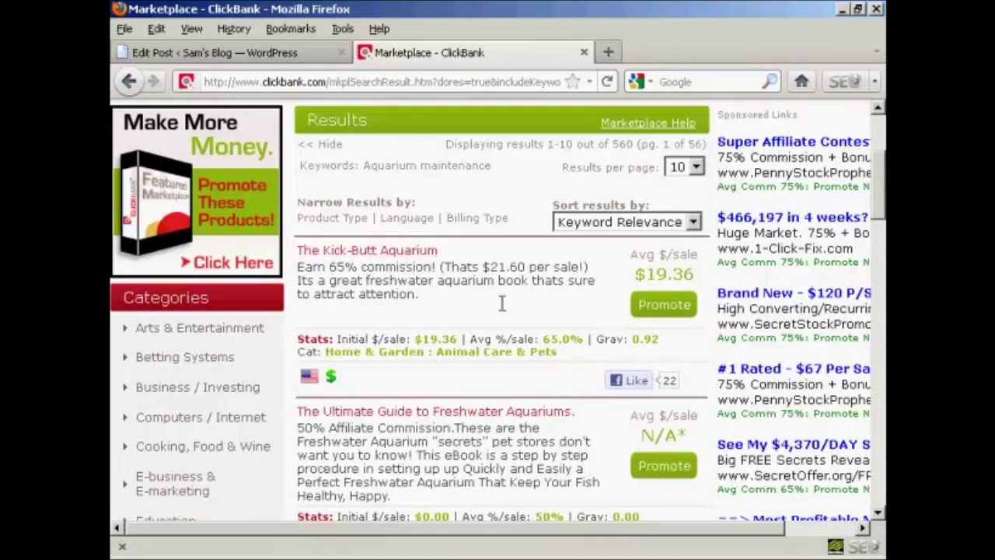
Step: Create a HopLink for promoting The Kick-Butt Aquarium, using the account nickname "yourid"
click(665, 310)
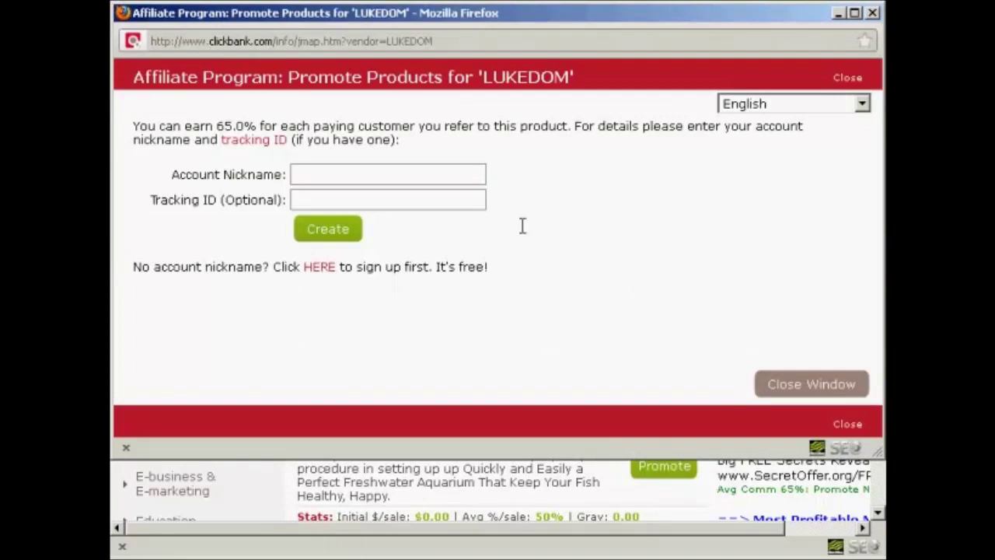
click(297, 174)
text(your)
text(id)
click(331, 233)
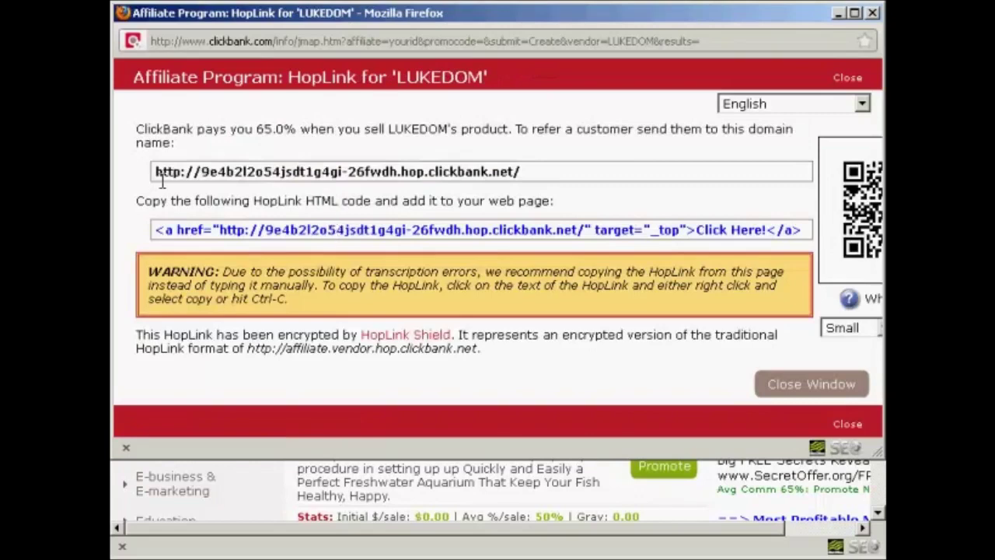
Step: Copy the full HopLink web address and close the affiliate program window
click(525, 171)
drag(526, 171, 141, 179)
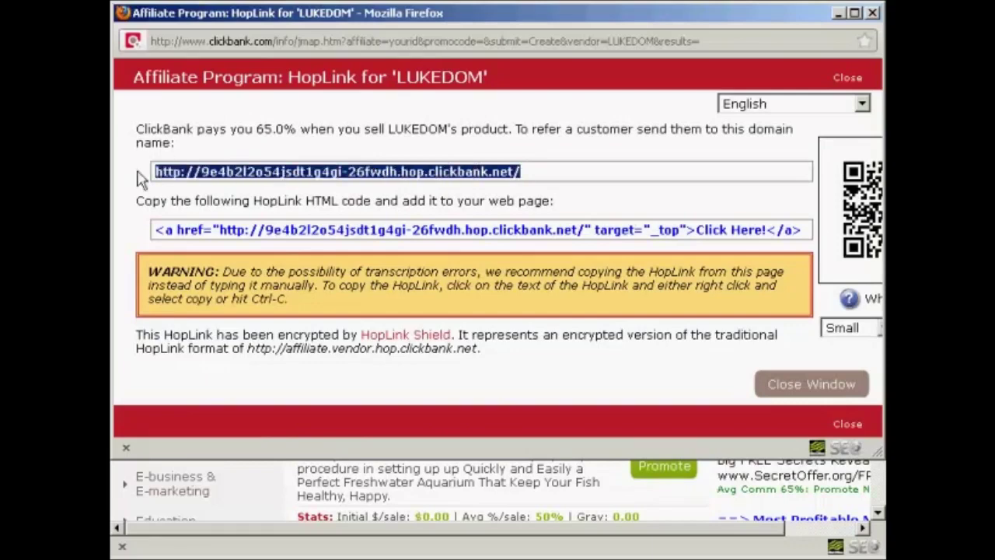
right_click(186, 168)
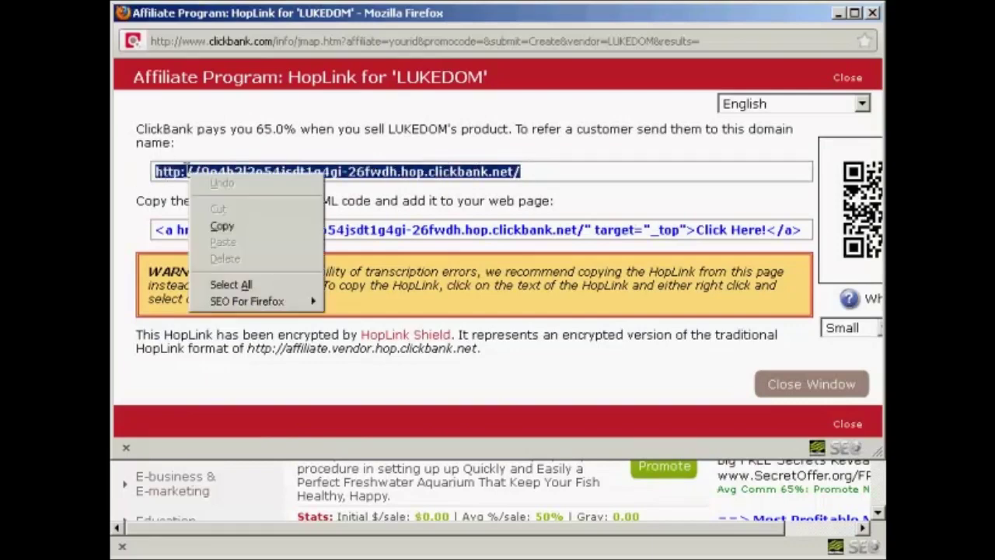
click(225, 229)
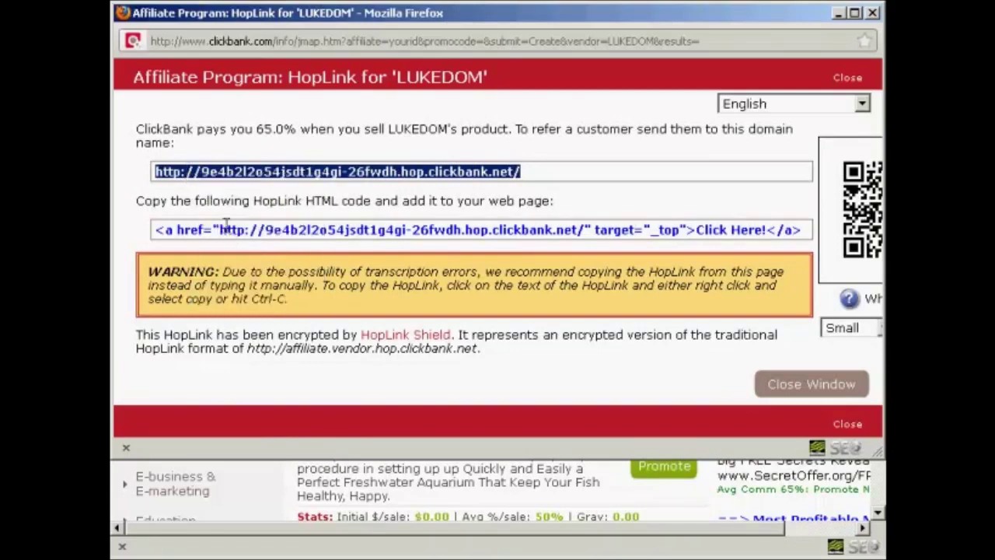
click(806, 393)
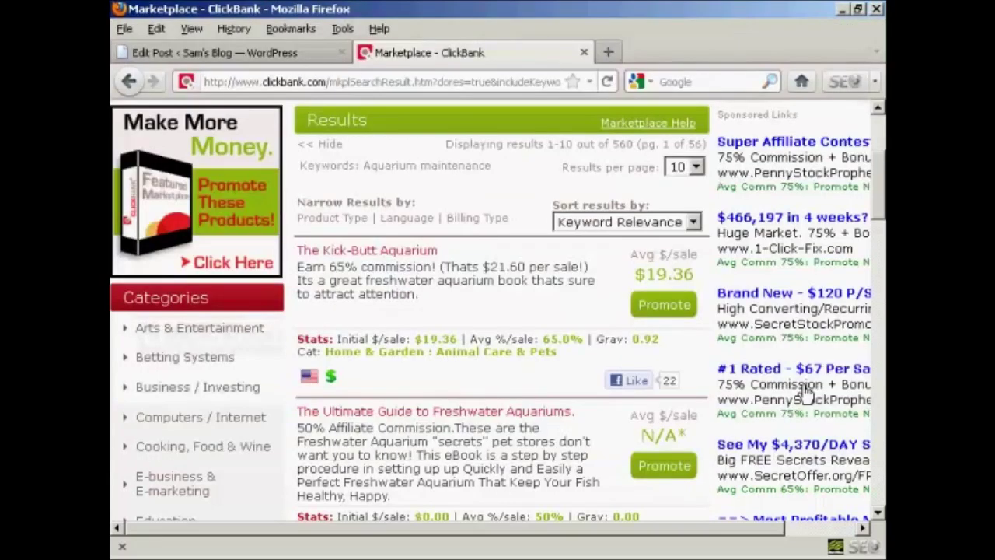
Step: Return to the WordPress post and start a link on the selected "Aquarium maintenance" with the copied HopLink as its URL
click(257, 59)
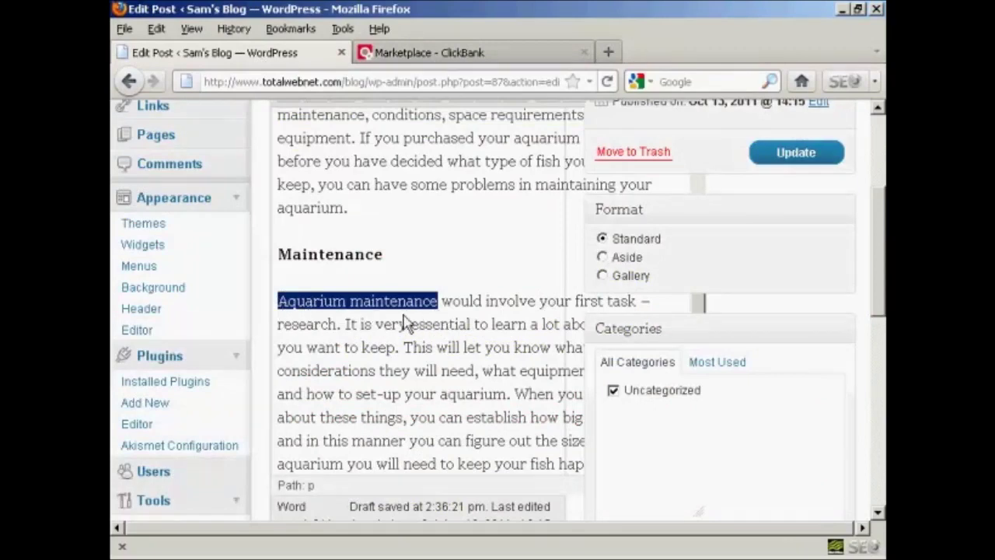
drag(878, 284, 879, 252)
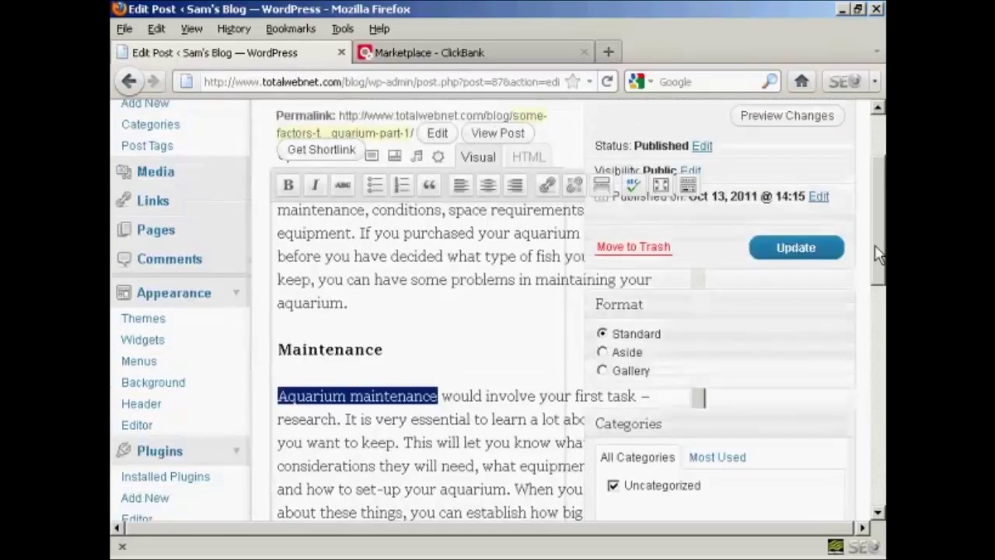
click(548, 185)
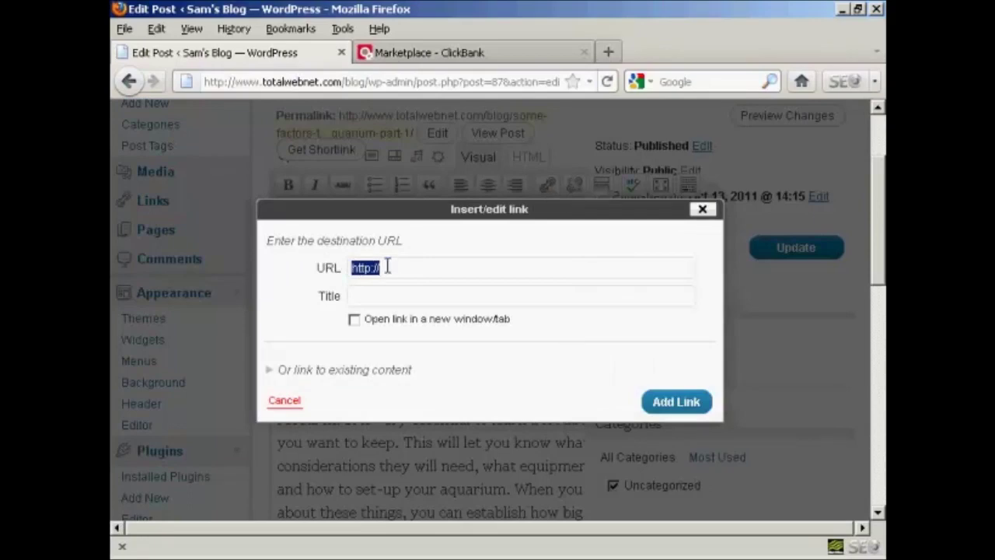
key(BackSpace)
key(ctrl+v)
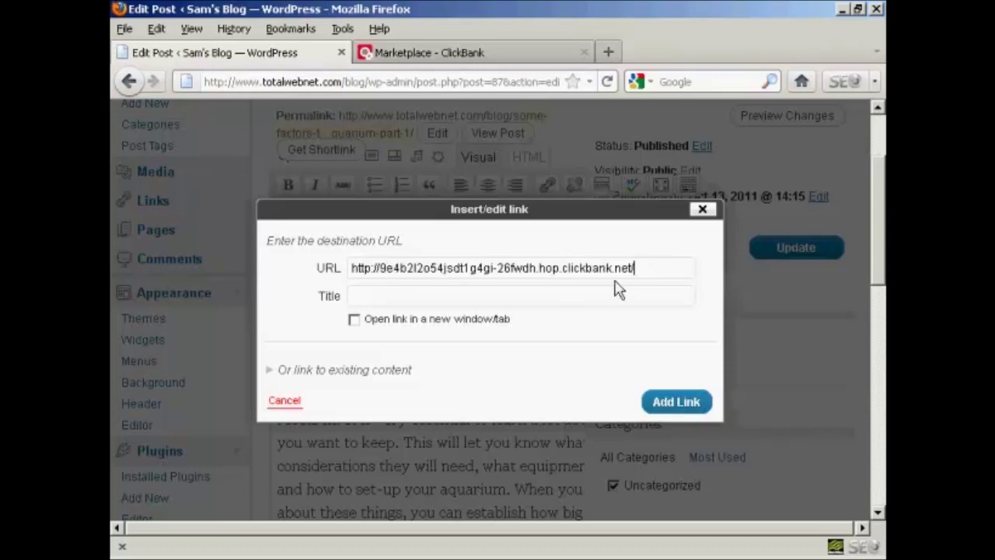
Step: Give the link the title "Kick-Butt Aquarium", make it open in a new window/tab, and add it to the post
click(356, 299)
text(K)
text(ikc)
key(BackSpace)
key(BackSpace)
text(ck-Butt Aquariu)
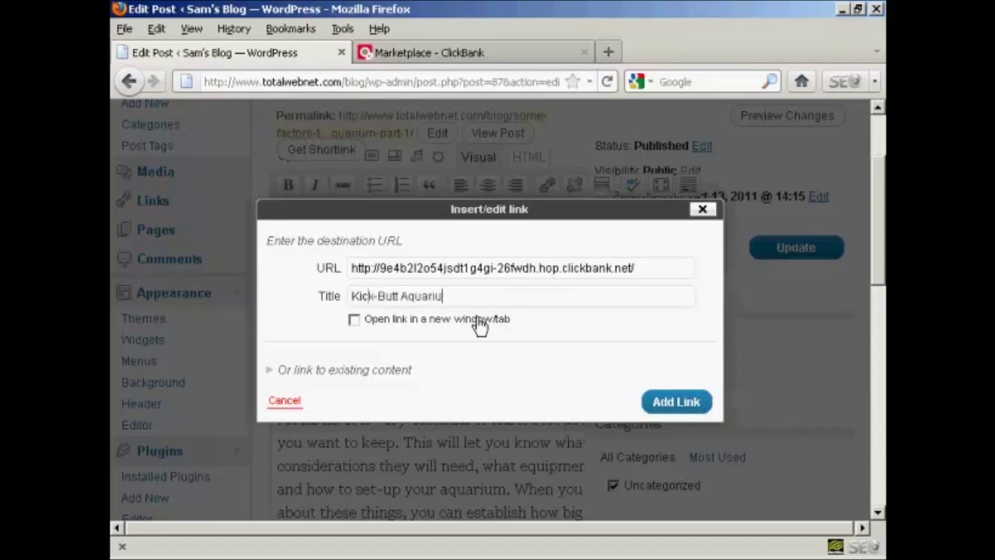
text(m)
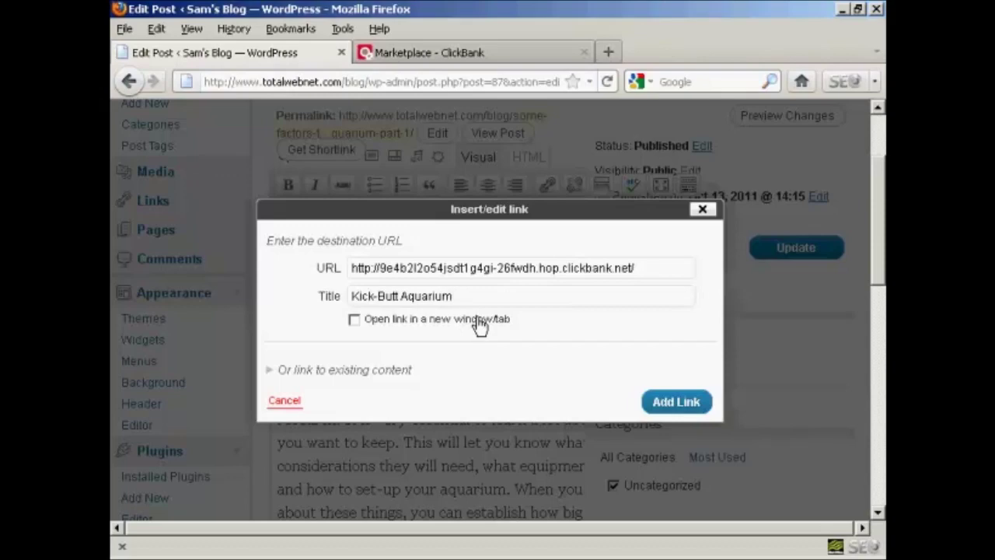
click(353, 322)
click(678, 410)
click(678, 411)
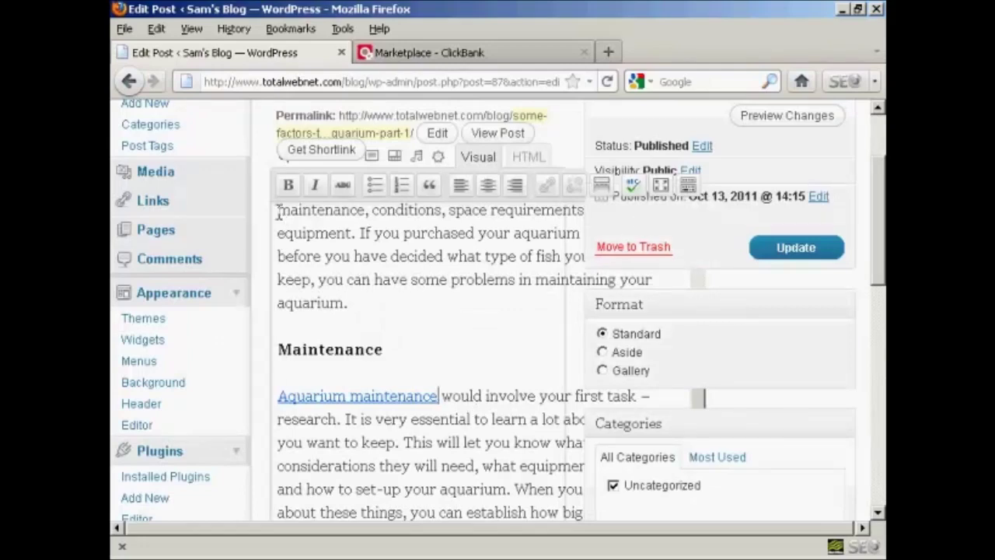
Step: Link "maintenance" in the paragraph above to the HopLink, titled "Kick_butt Aquarium" and opening in a new window/tab, and update the post
drag(278, 209, 366, 210)
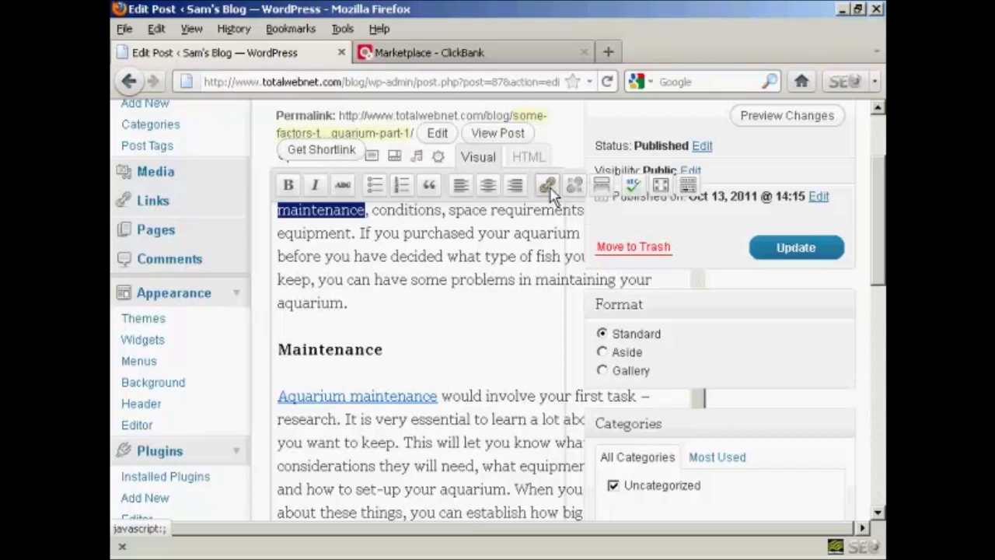
click(548, 187)
click(391, 268)
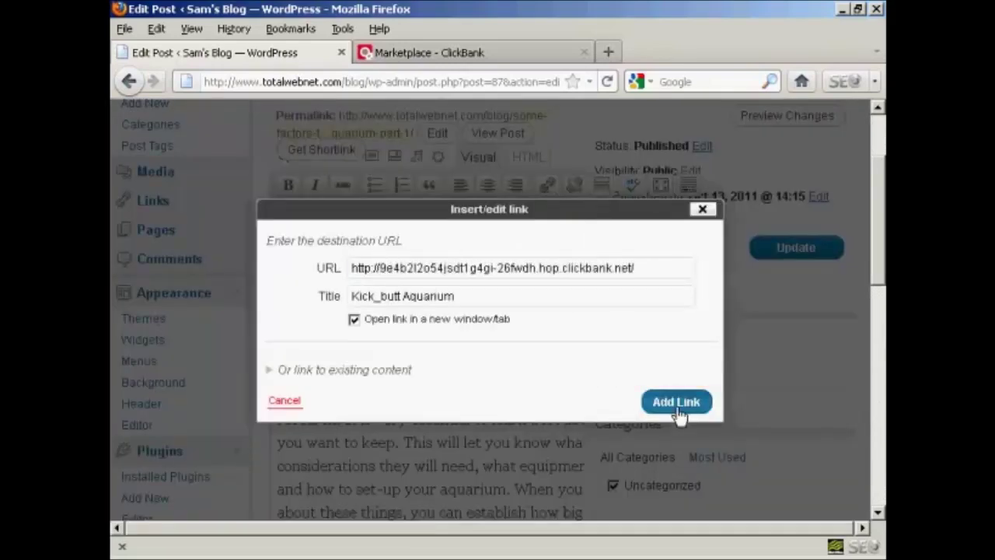
click(676, 403)
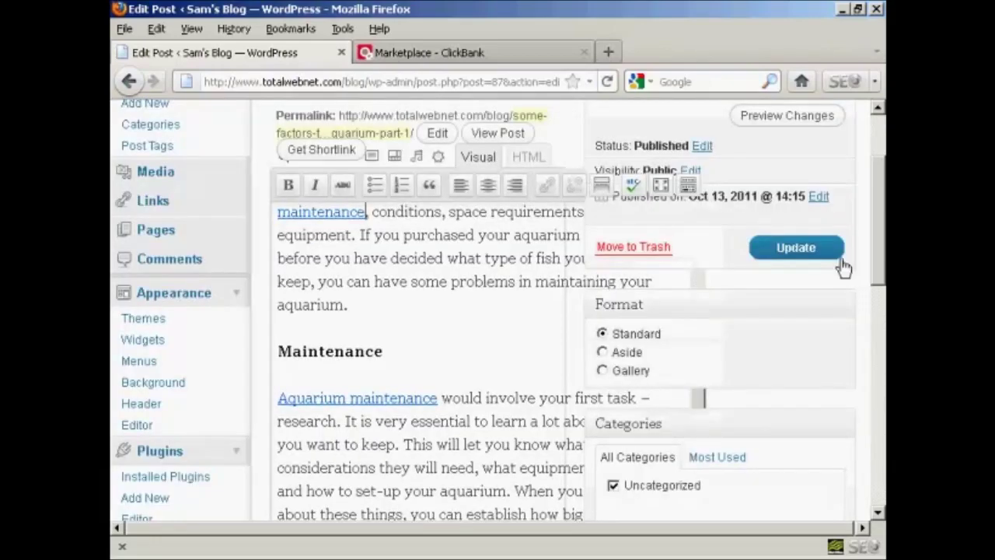
click(806, 256)
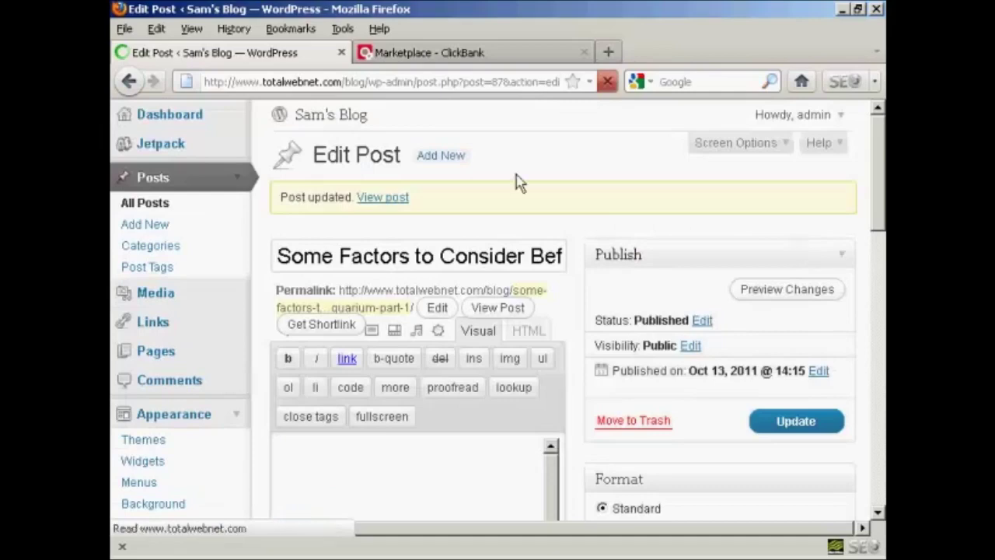
Step: View the published post and test the "Aquarium maintenance" link below the Maintenance heading
click(384, 203)
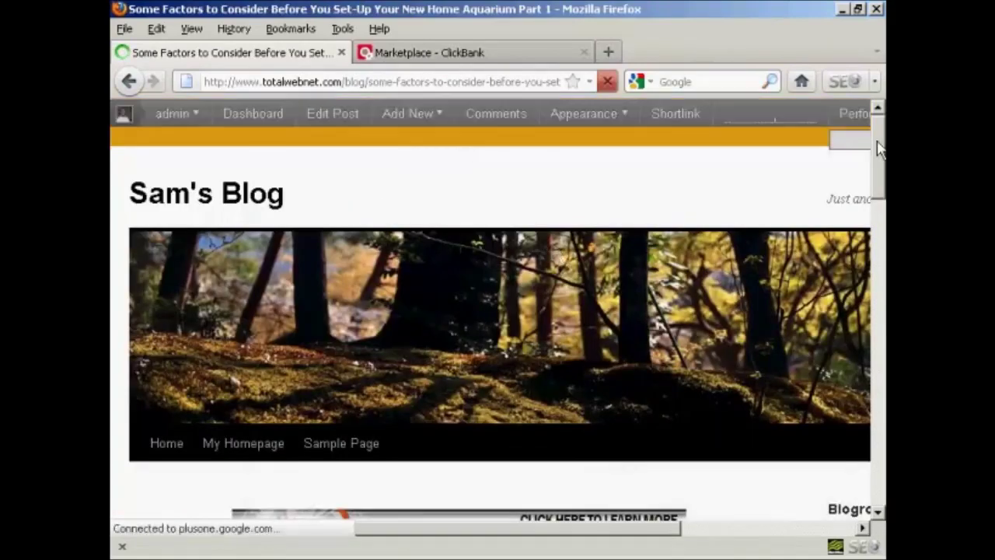
scroll(881, 174, down, 3)
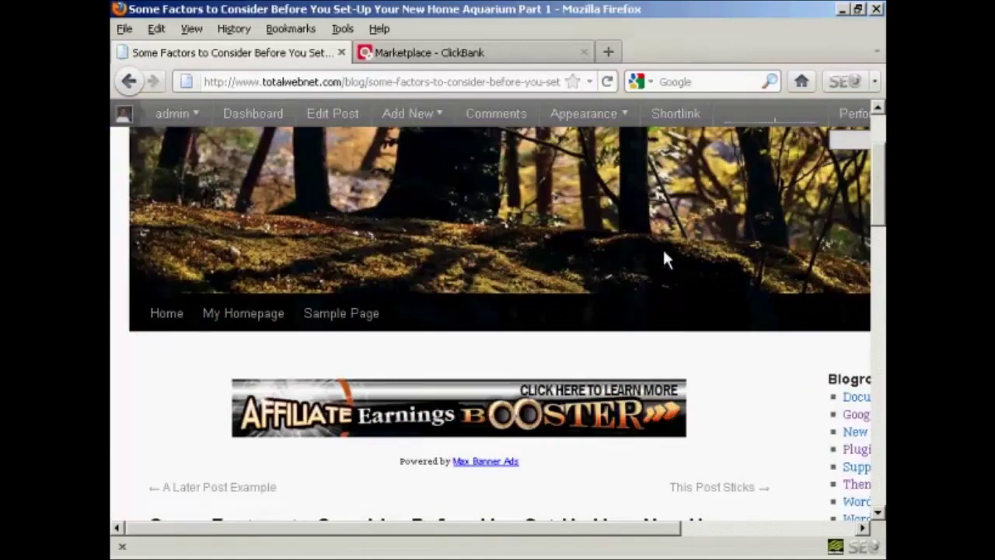
scroll(664, 258, down, 5)
scroll(555, 273, down, 5)
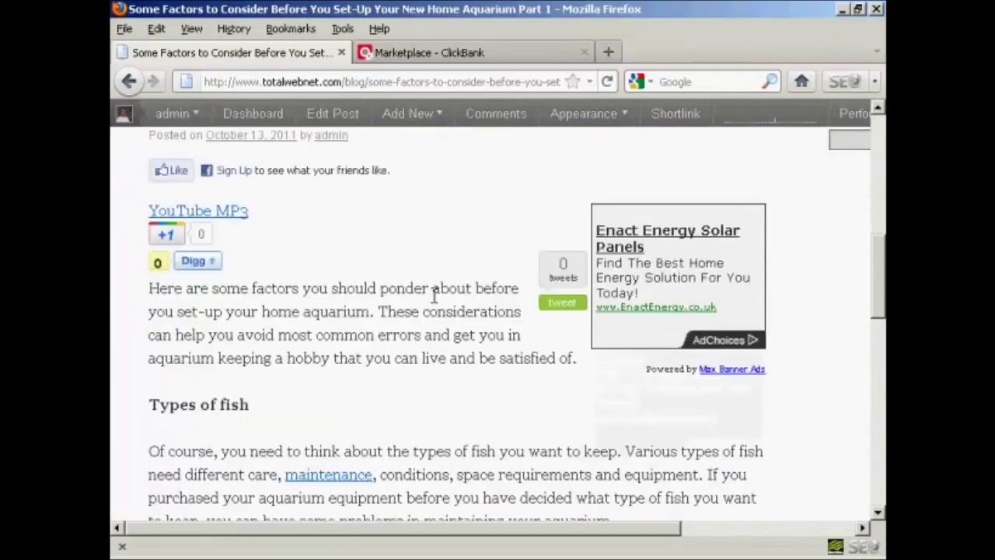
scroll(400, 280, down, 3)
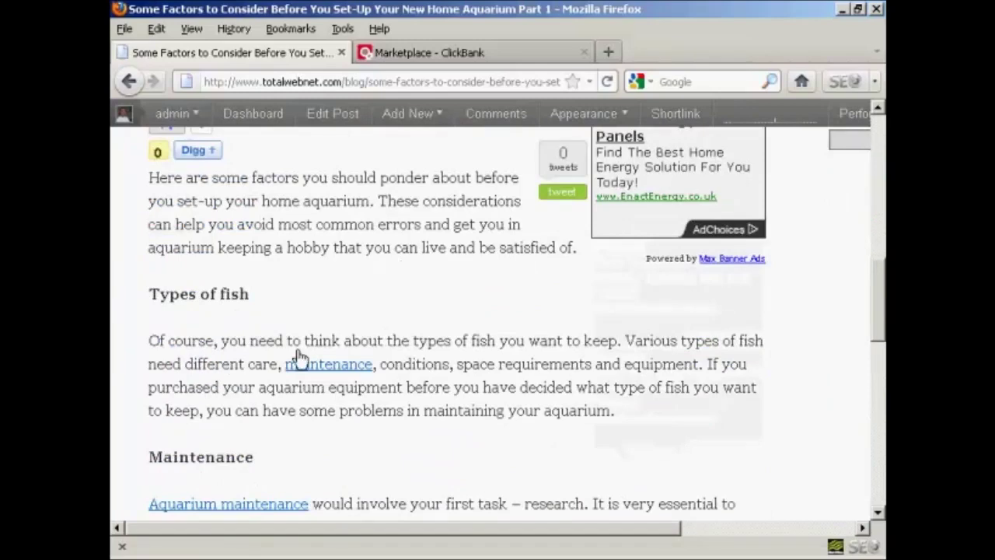
scroll(349, 344, down, 3)
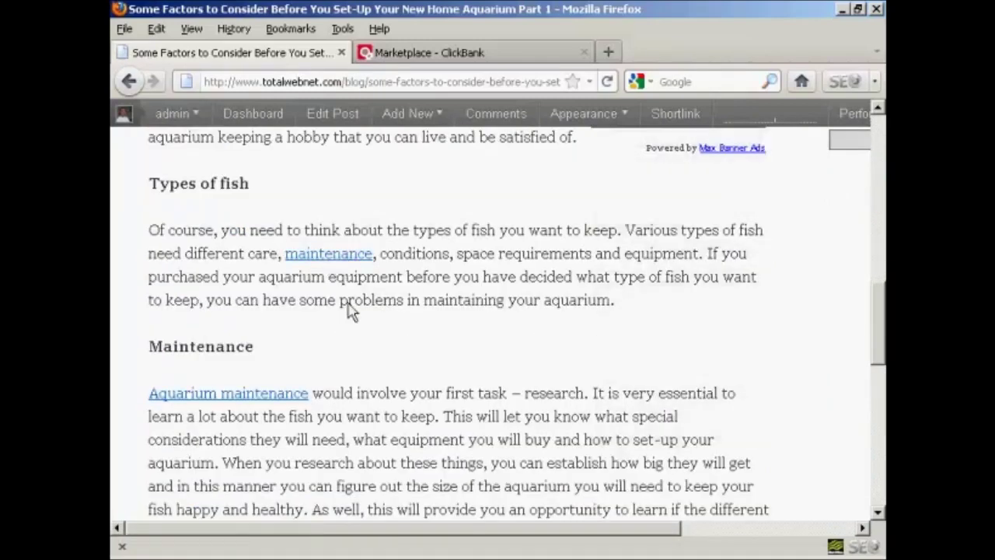
click(276, 397)
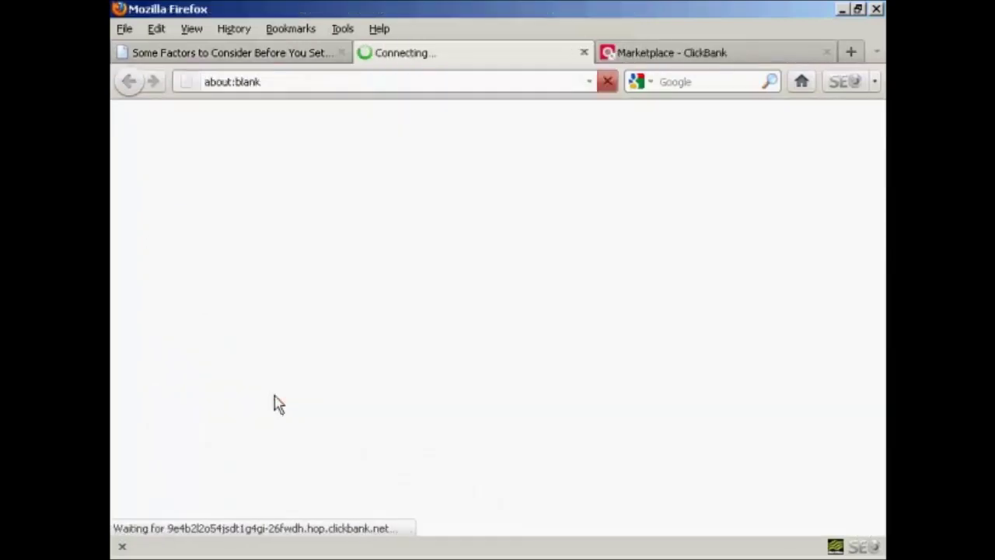